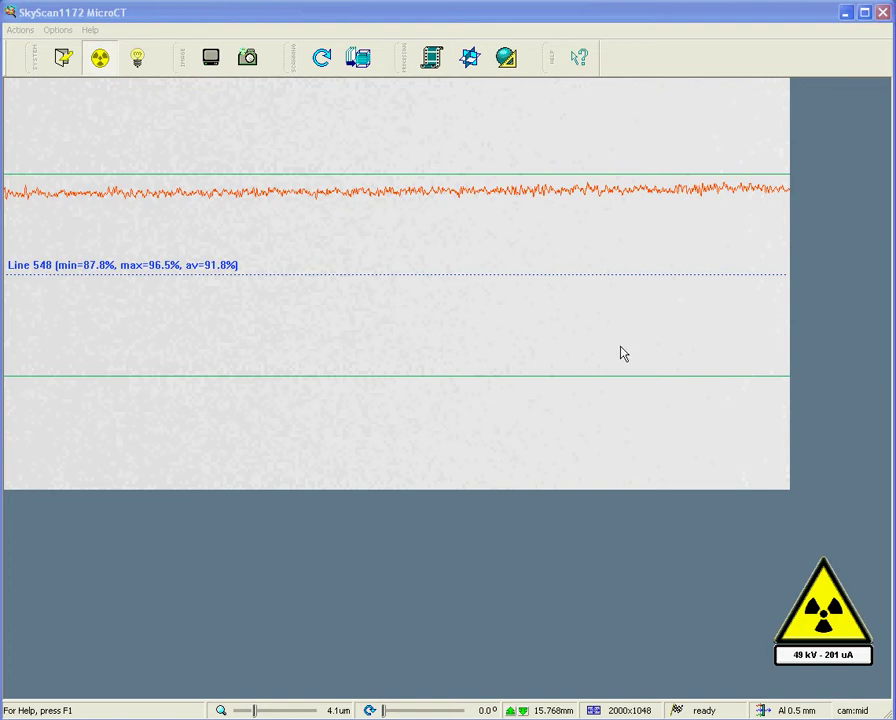
Open the Acquisition Modes presets, showing middle/medium filter 1 at 2065 ms as current.
click(58, 31)
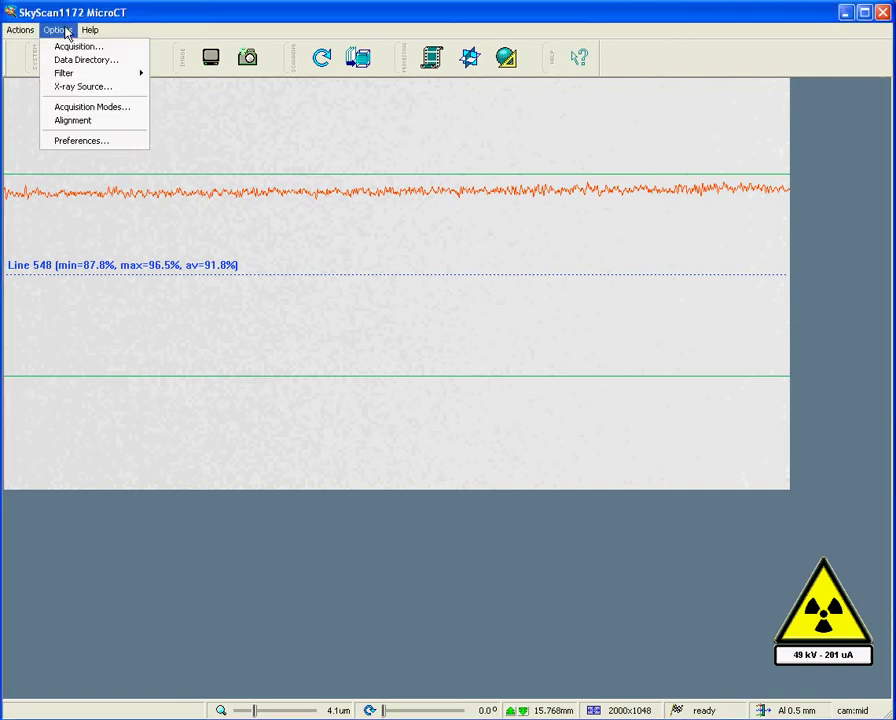
click(93, 111)
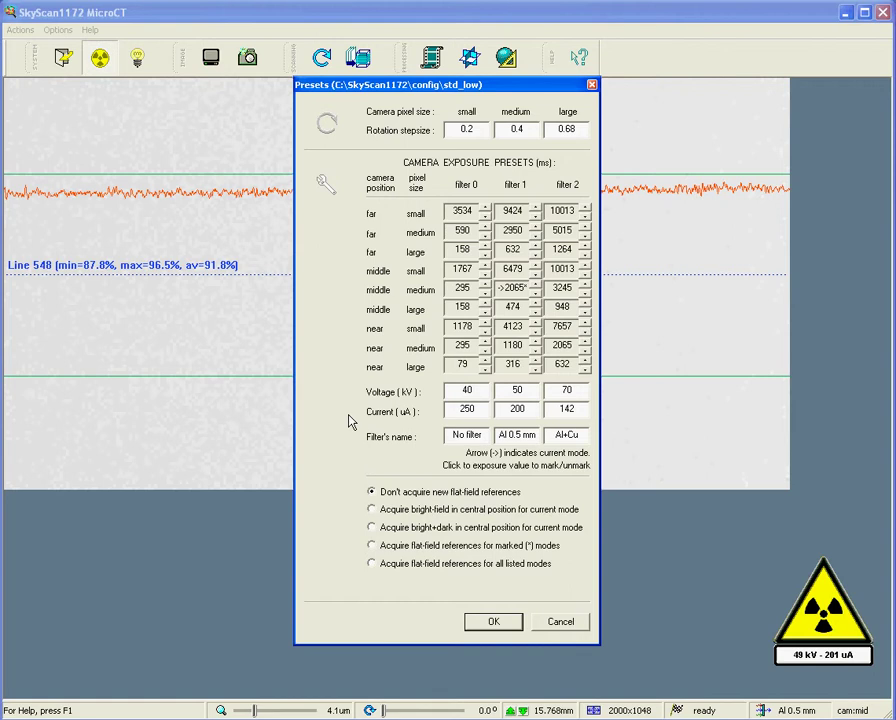
Confirm the Presets dialog unchanged, keeping the current acquisition mode.
click(494, 622)
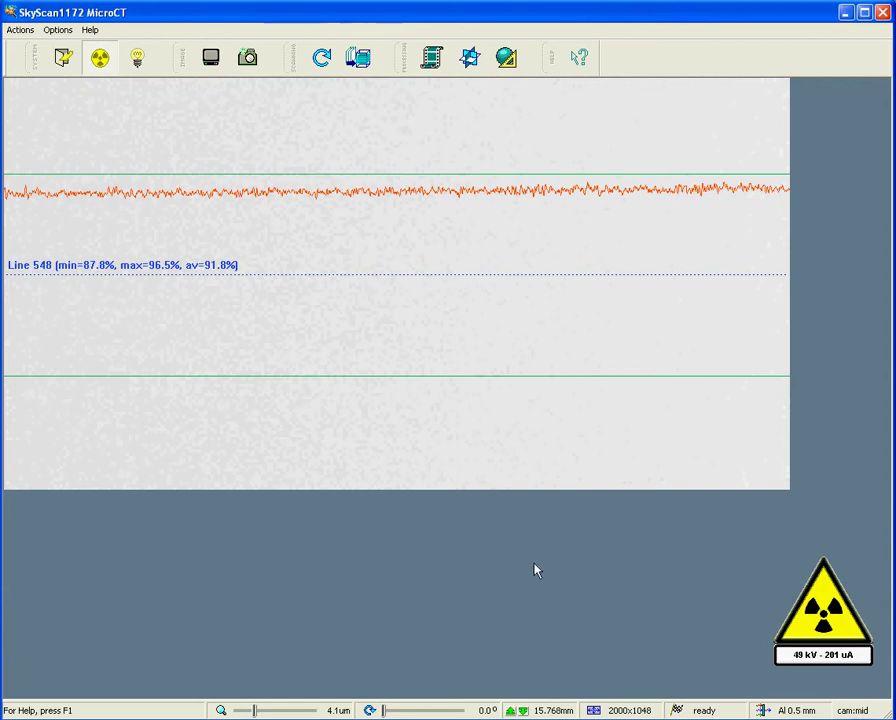
Snap a fresh X-ray image and move its intensity profile to line 544.
click(249, 60)
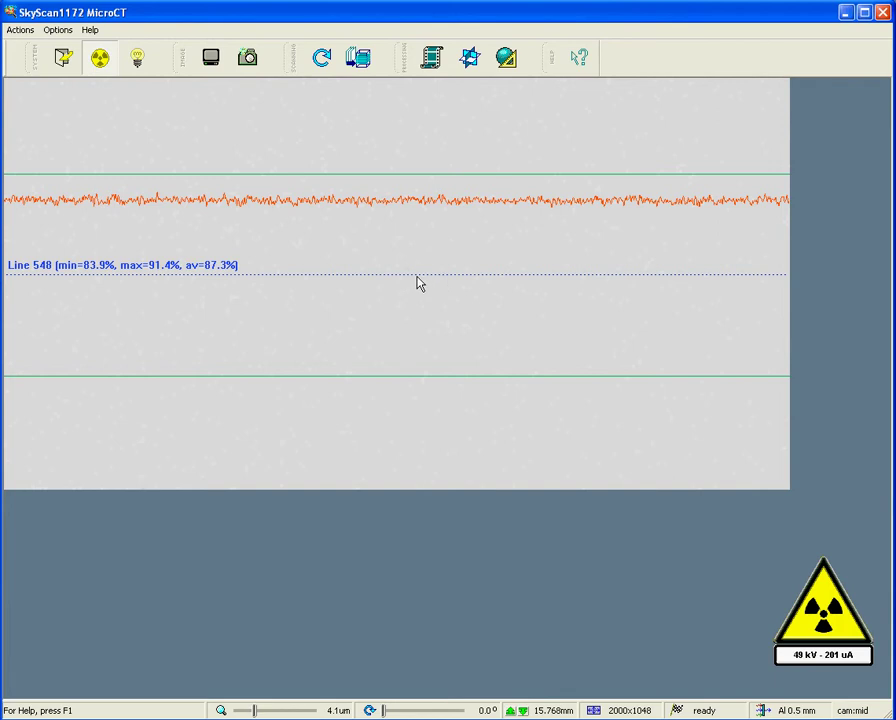
click(420, 284)
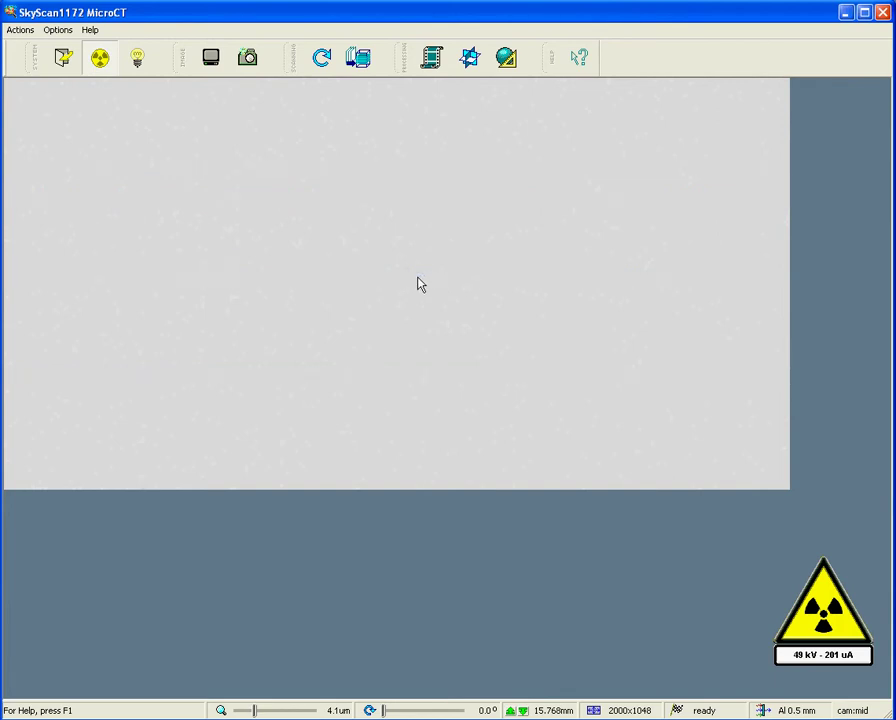
click(419, 283)
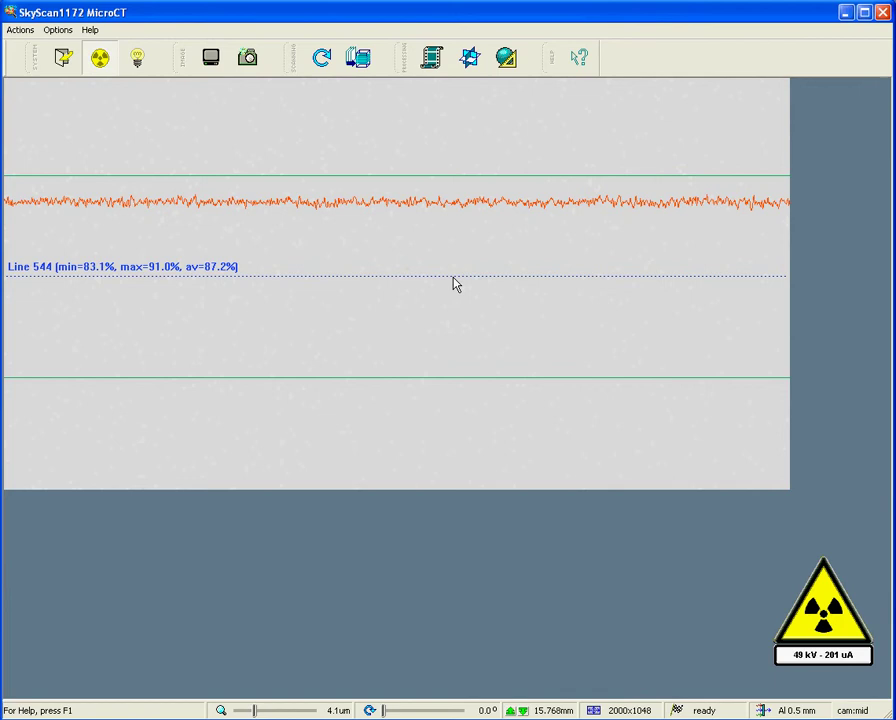
Open Preferences, showing median filtering on and flat-field correction only for acquisition.
click(57, 32)
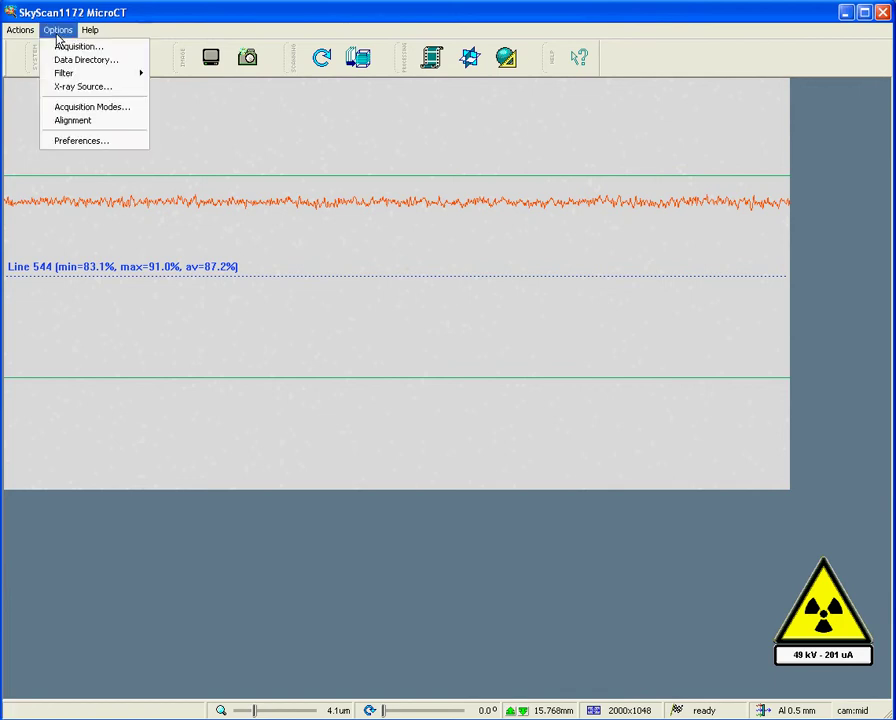
click(88, 141)
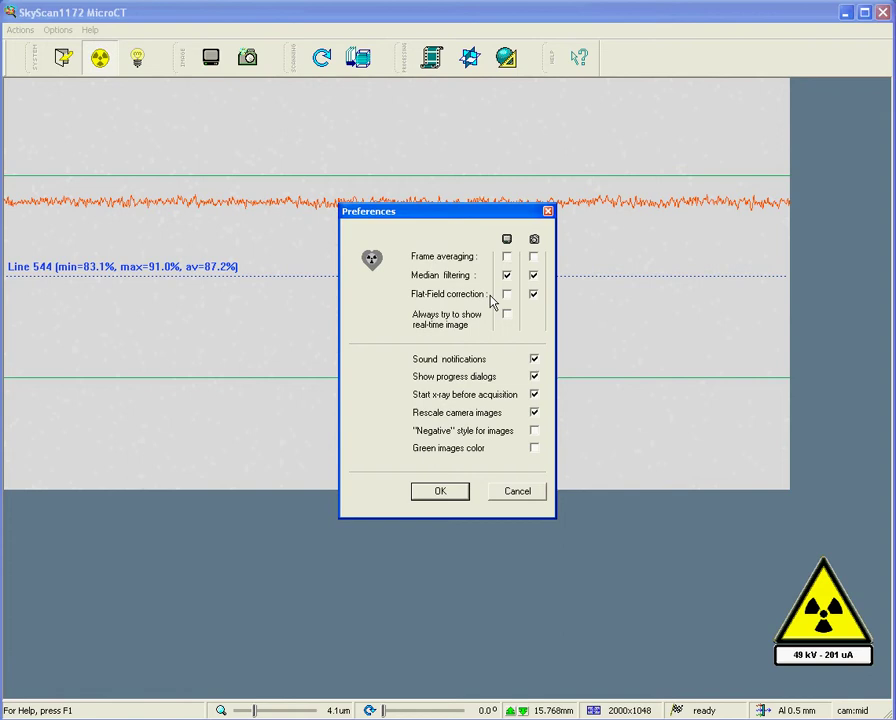
Accept the preferences; the image darkens with line 544 averaging 51.5%.
click(437, 494)
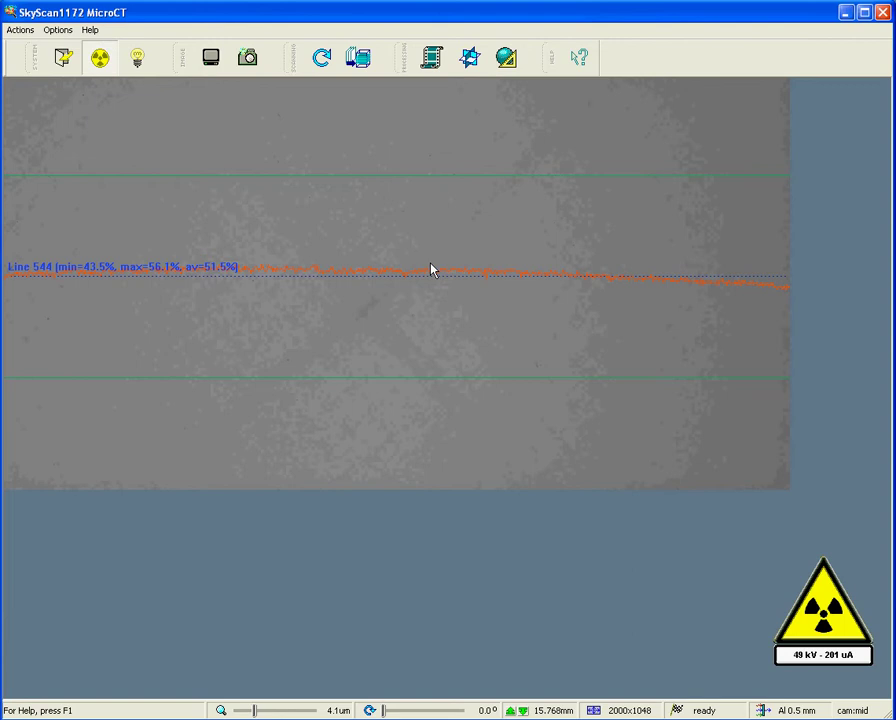
Snap a new X-ray image, bringing line 544 back to an 86.4% average.
click(248, 58)
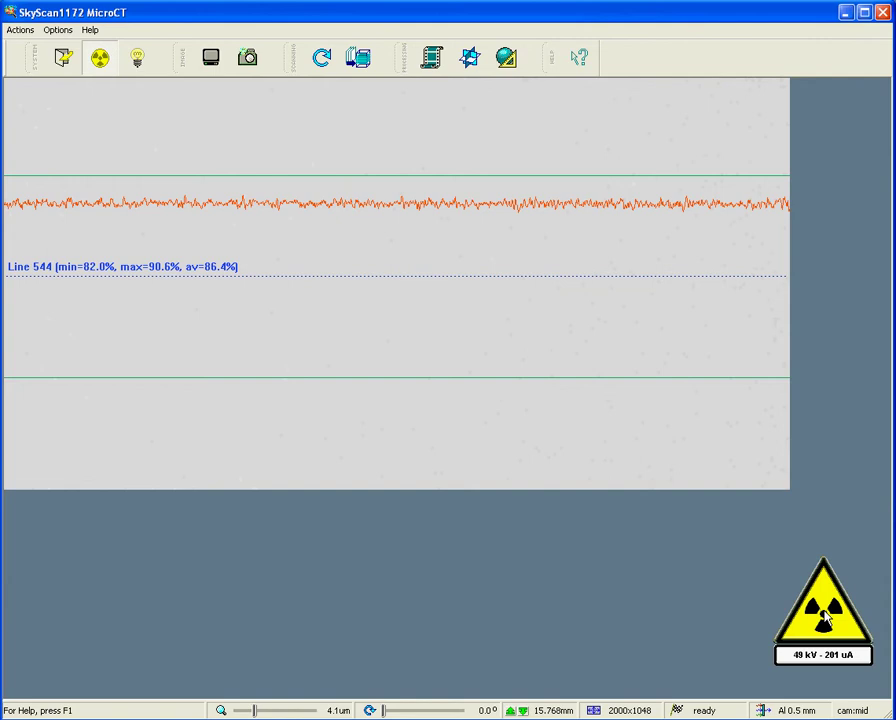
Raise the X-ray tube to 80 kV at 124 uA (10 W), apply it, and close the tube dialog.
click(826, 620)
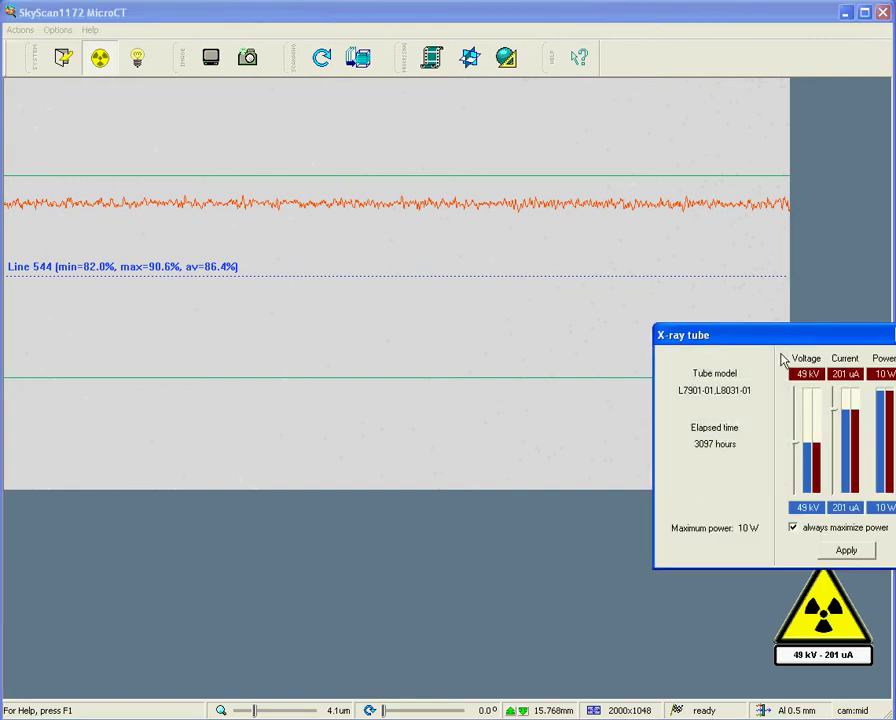
drag(776, 345, 646, 306)
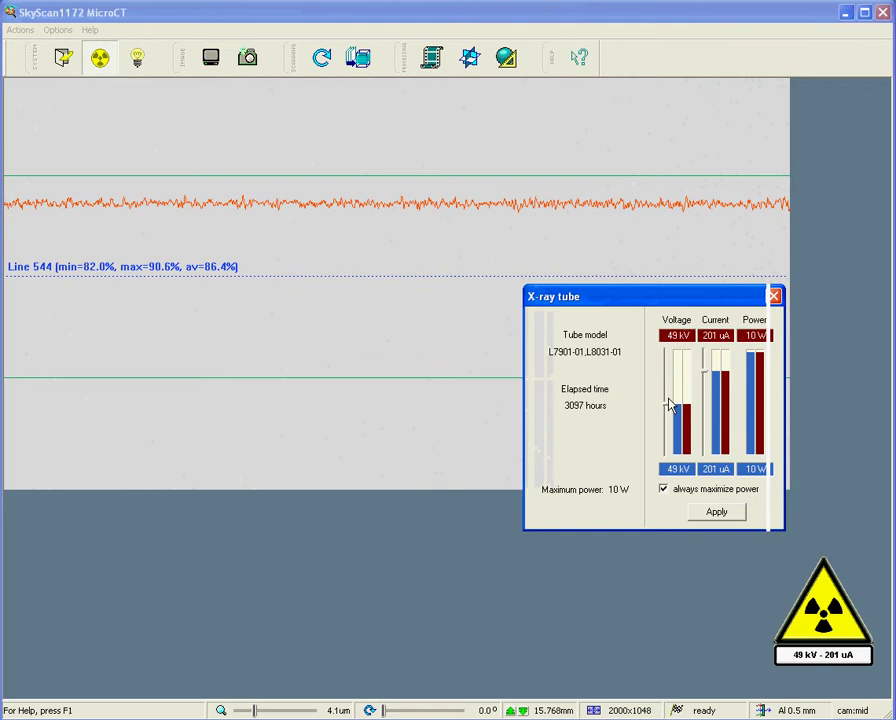
drag(668, 416, 666, 370)
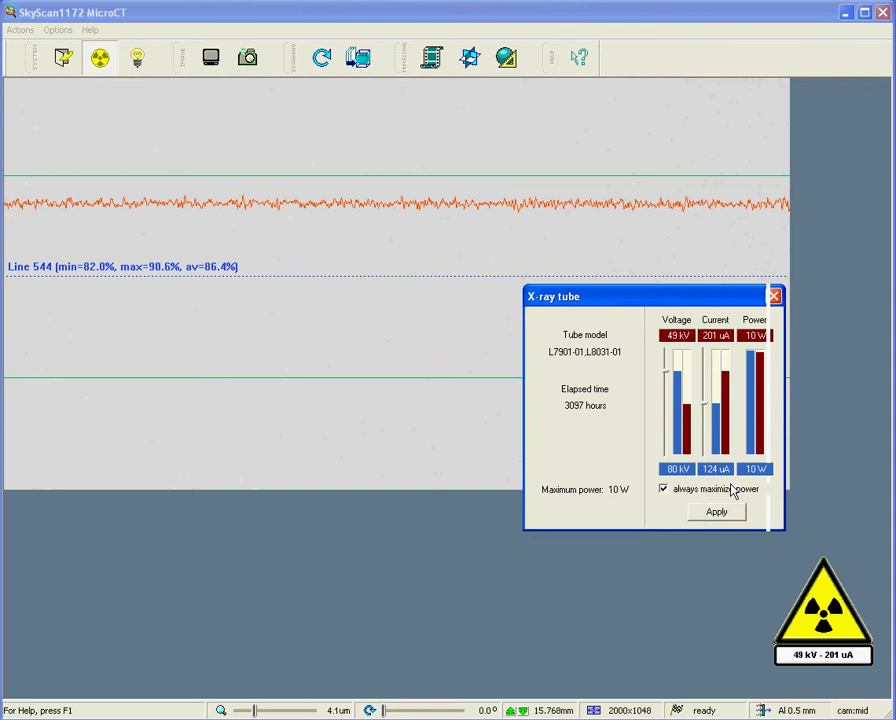
click(710, 516)
click(720, 514)
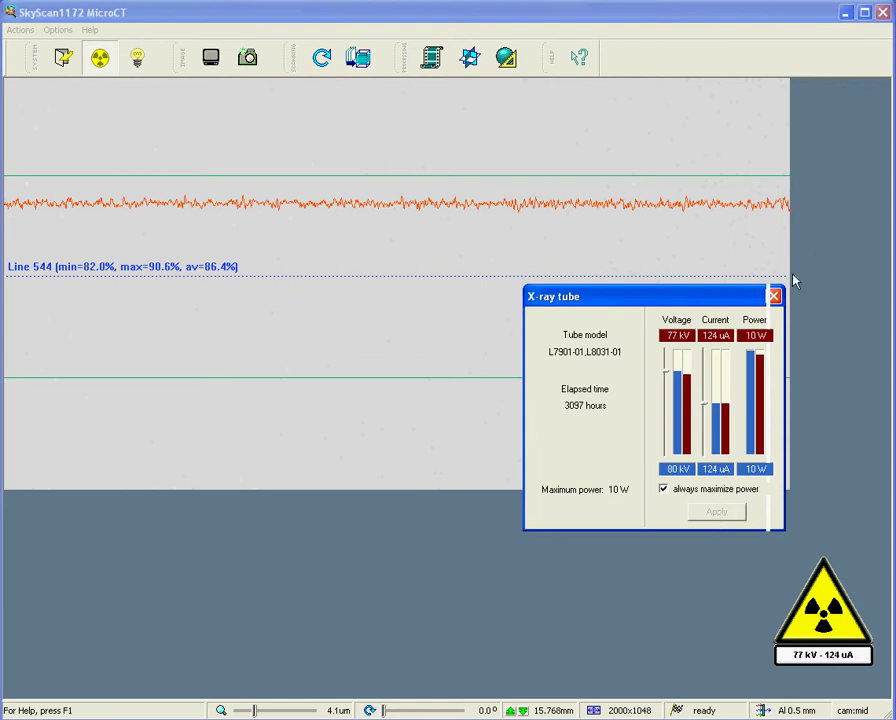
click(774, 296)
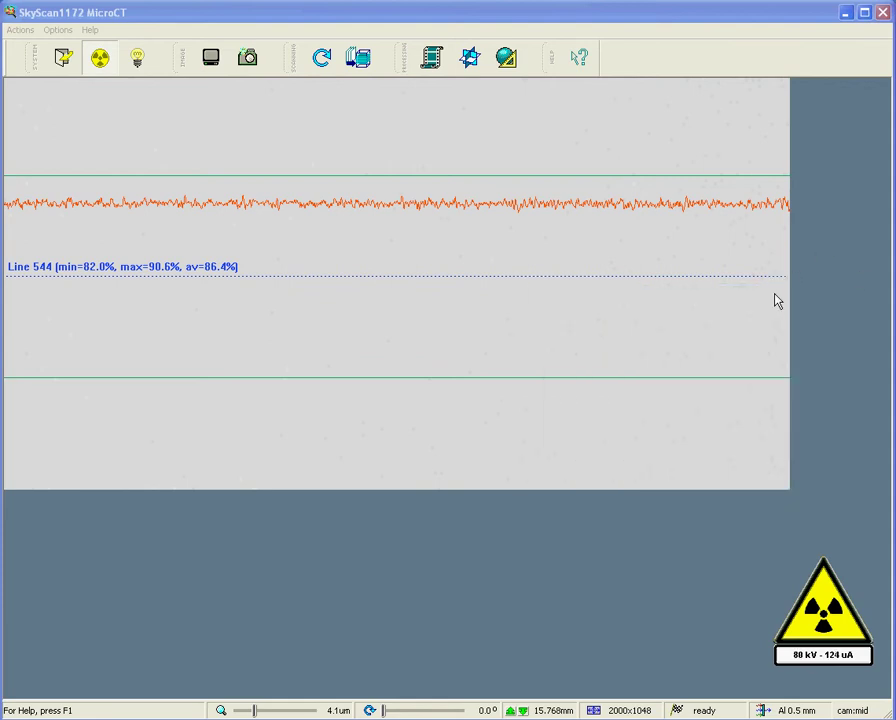
Snap an 80 kV X-ray image, which saturates line 544 at 100%.
click(249, 58)
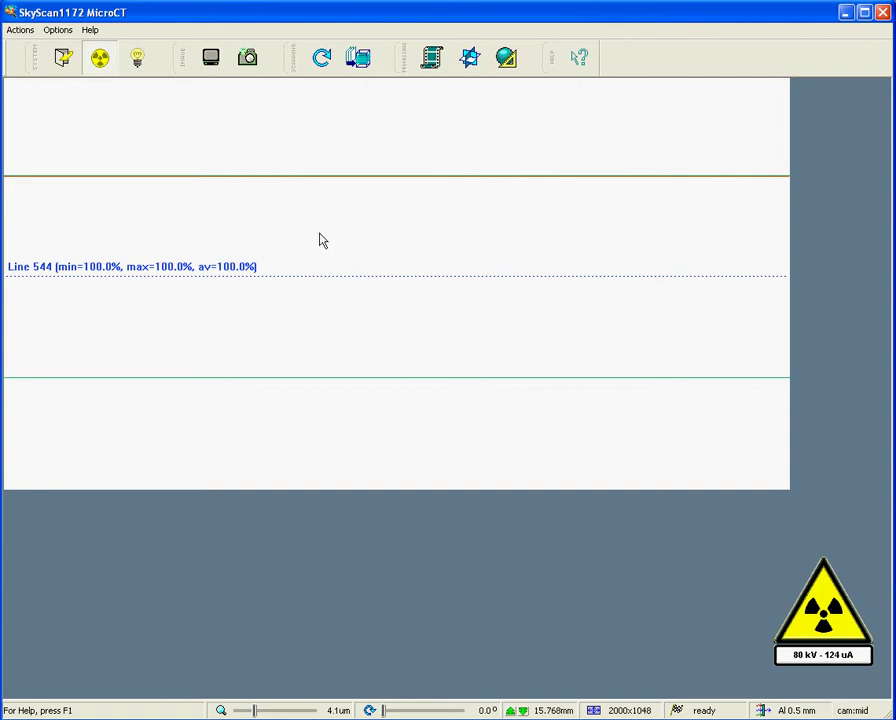
Reconfirm Preferences and acquire a new 80 kV image with line 544 averaging 64.5%.
click(57, 30)
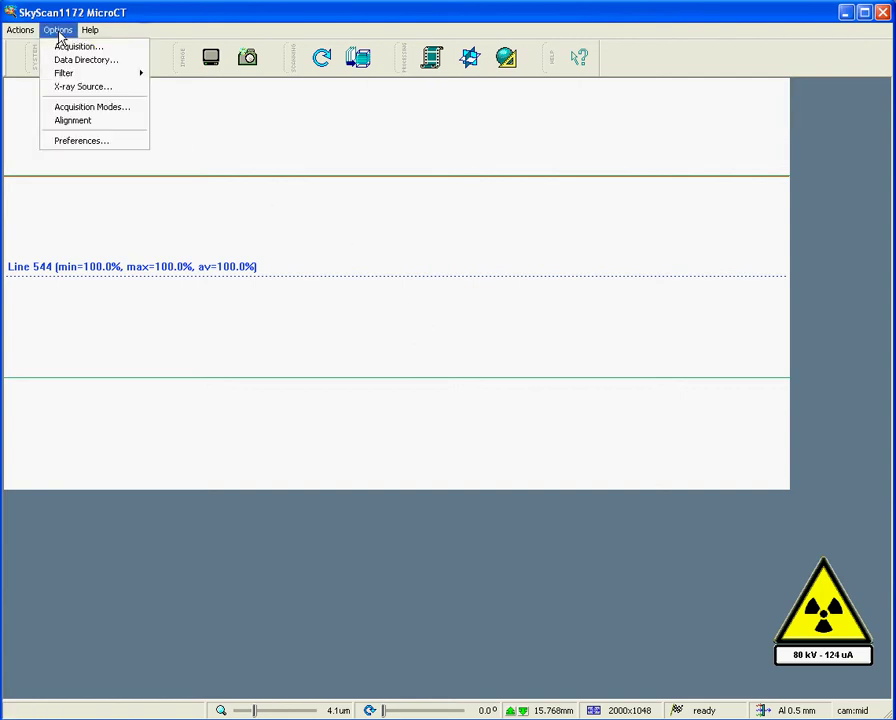
click(106, 142)
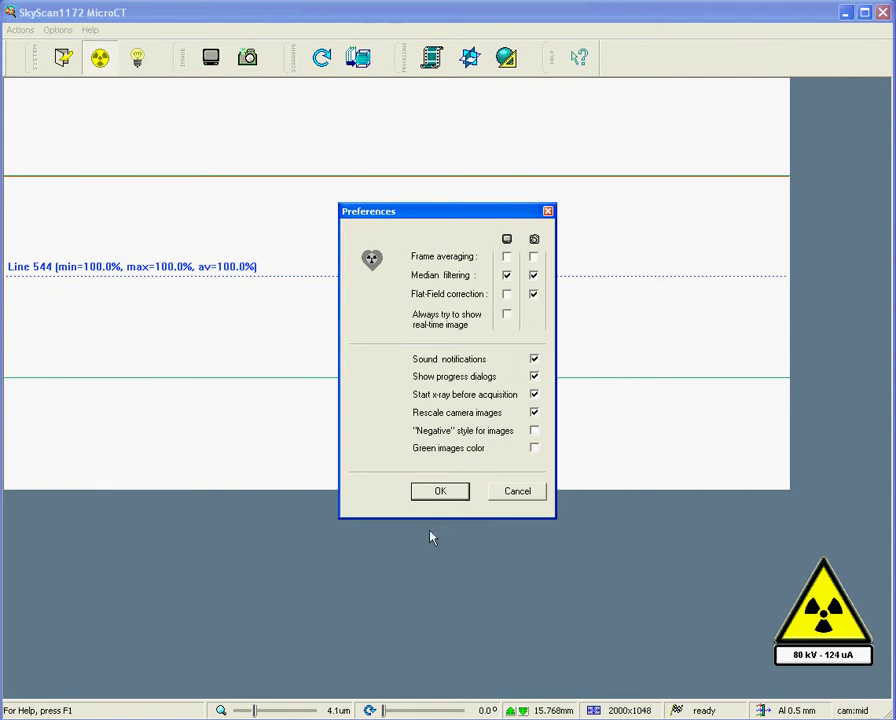
click(440, 491)
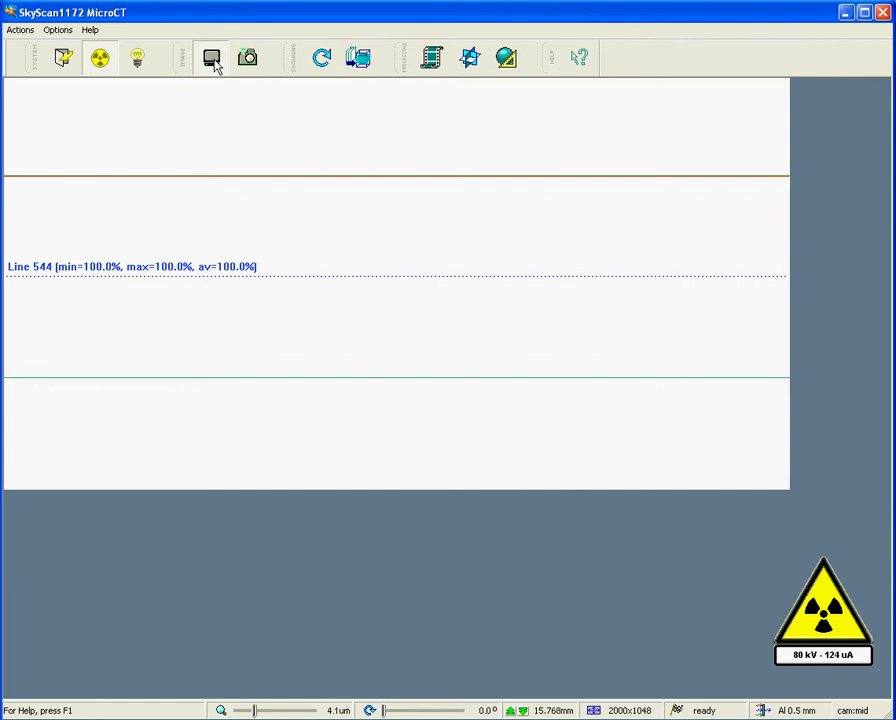
click(212, 60)
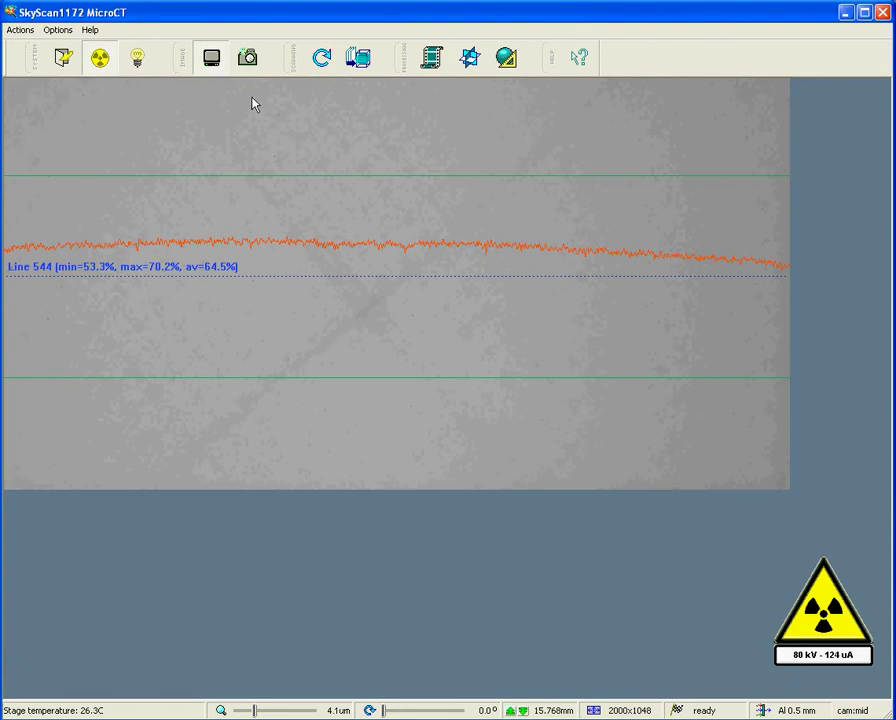
Lower the middle/medium filter 1 exposure preset from 2065 to 1475 ms and resume the live image.
click(58, 30)
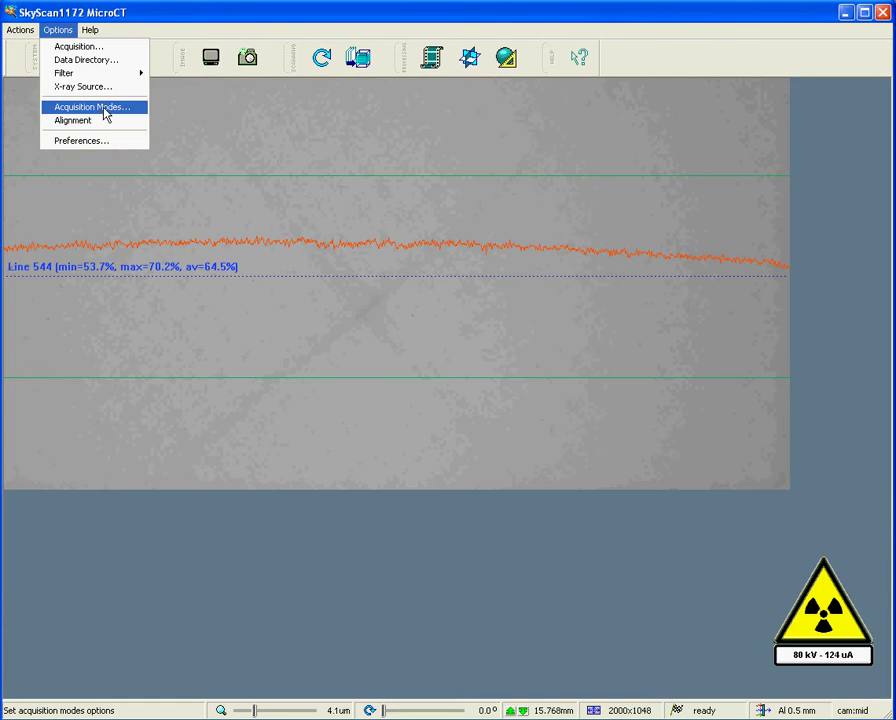
click(105, 115)
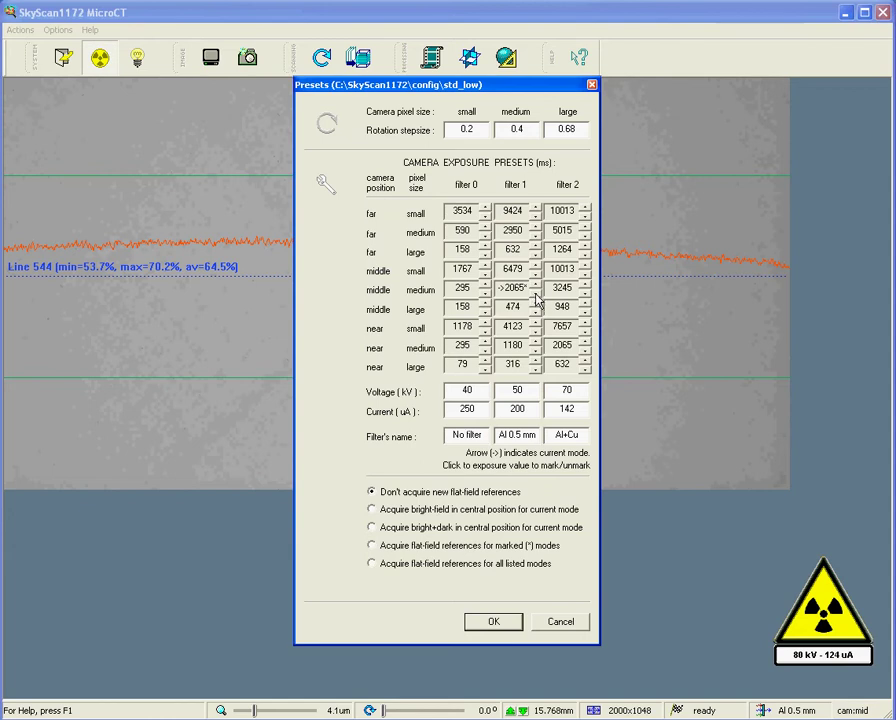
click(536, 299)
click(494, 622)
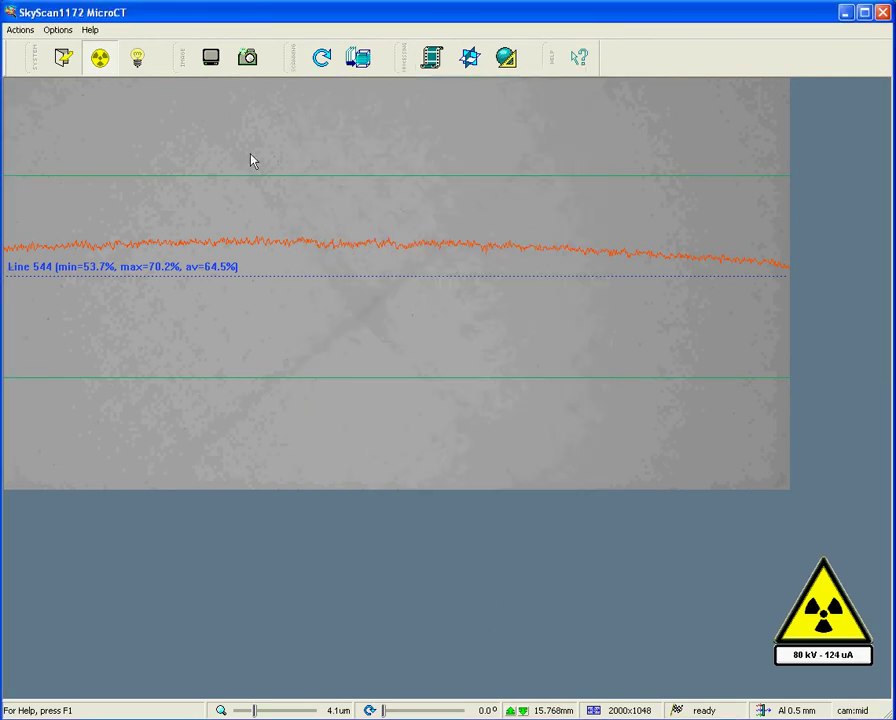
click(213, 60)
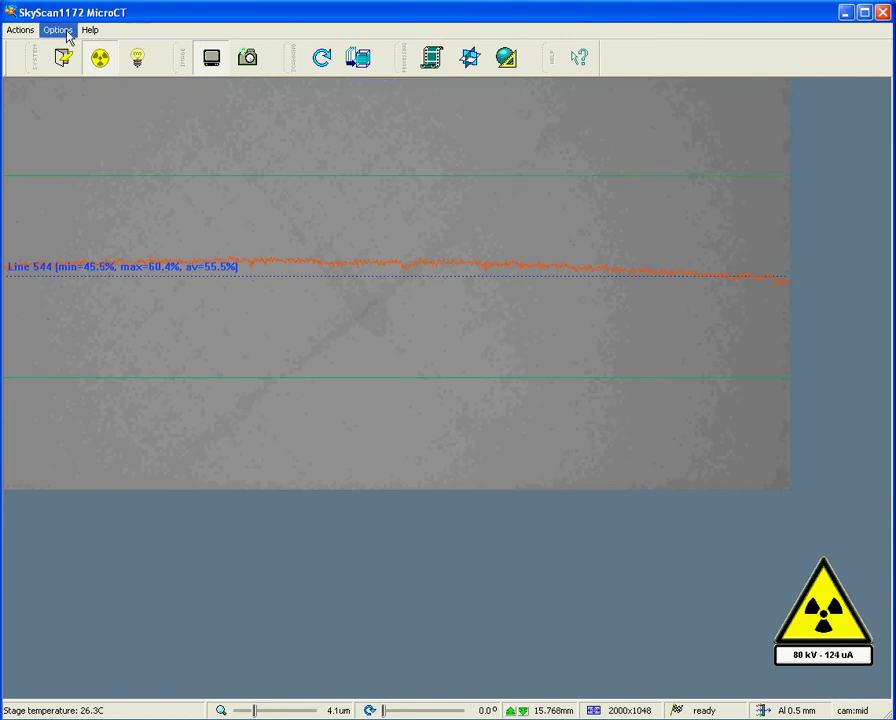
click(58, 30)
click(95, 107)
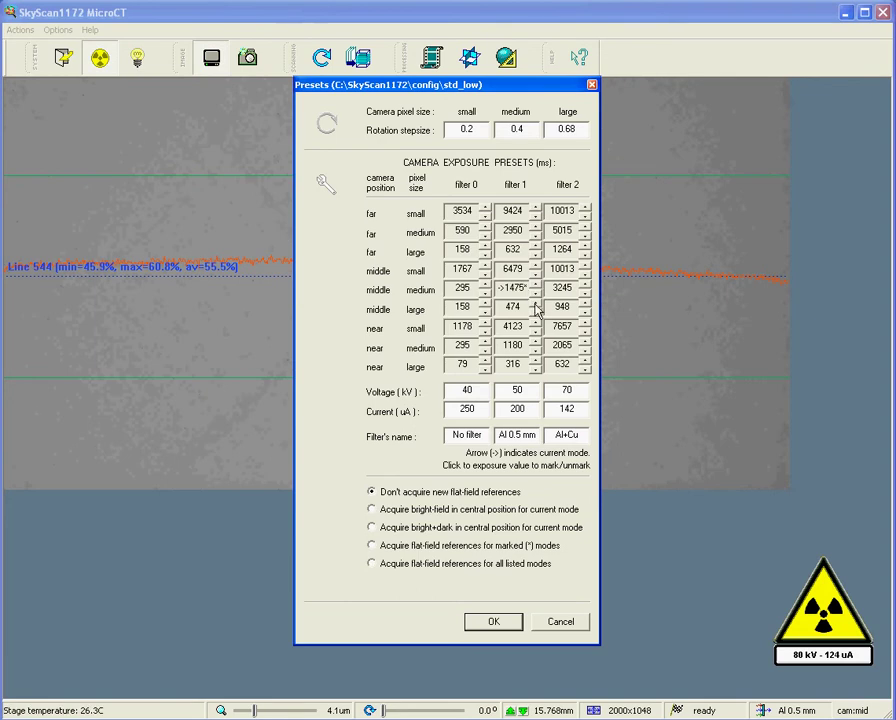
click(213, 64)
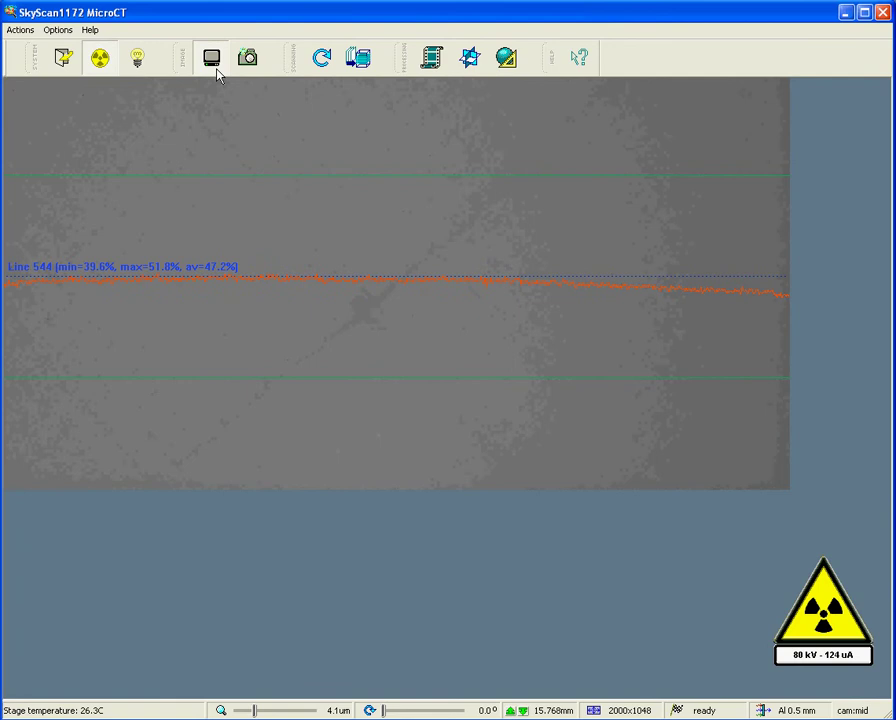
click(58, 31)
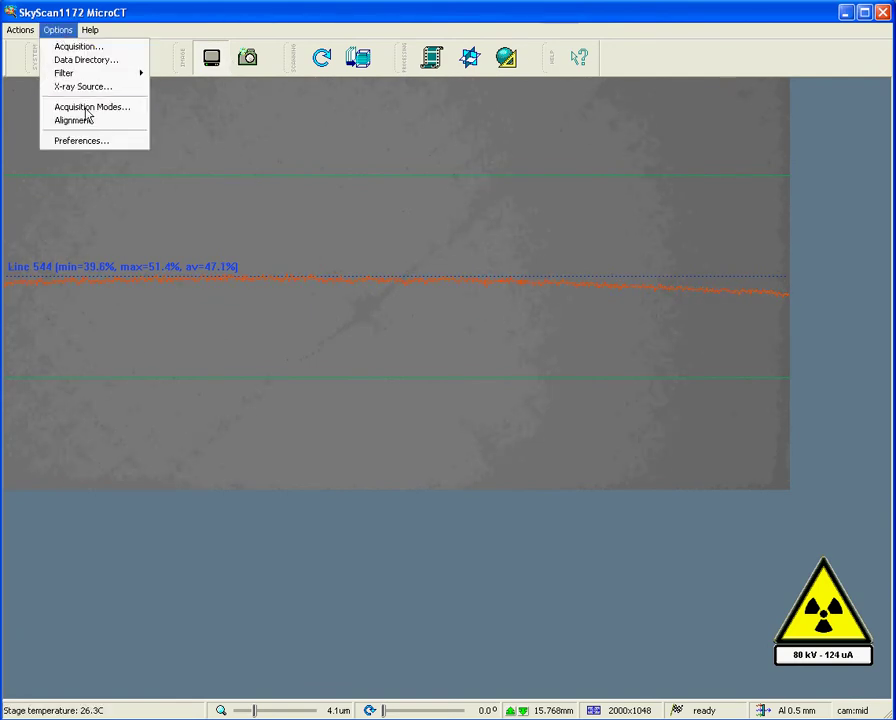
Raise the middle/medium filter 1 exposure to 1770 ms, save the presets, and toggle the live image.
key(Return)
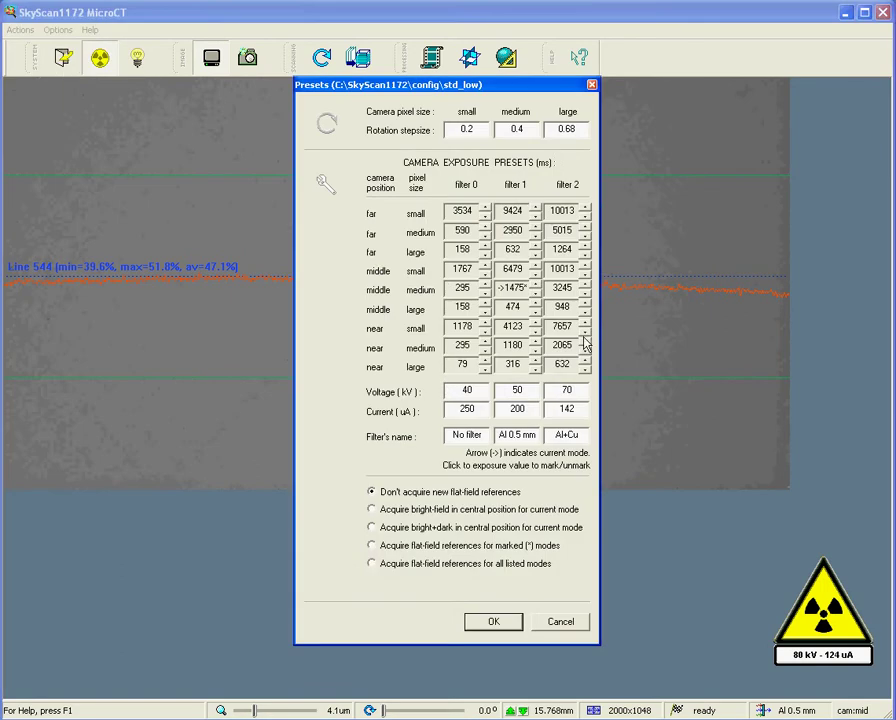
click(535, 284)
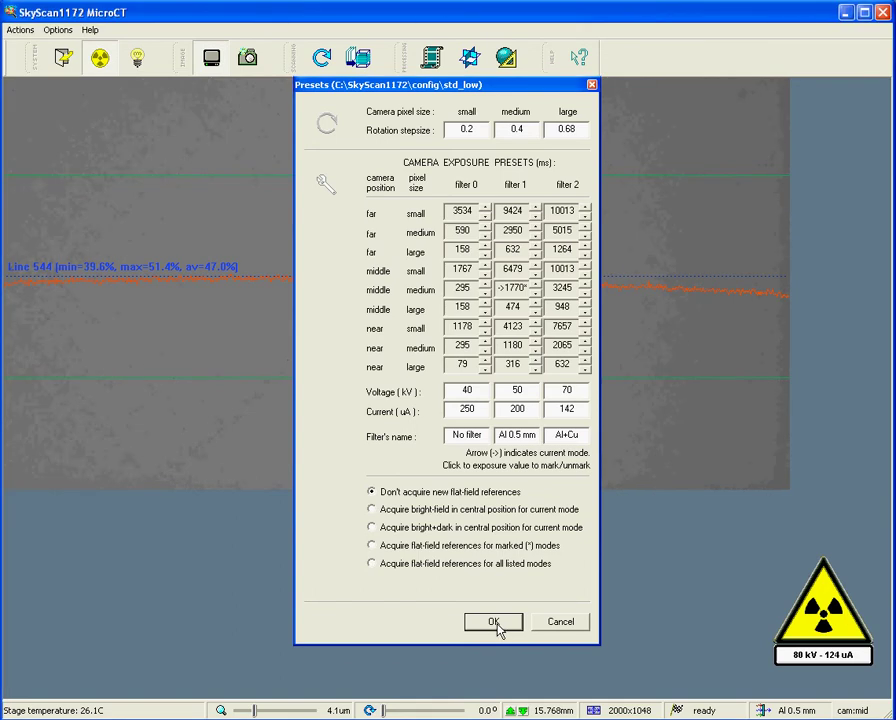
click(494, 622)
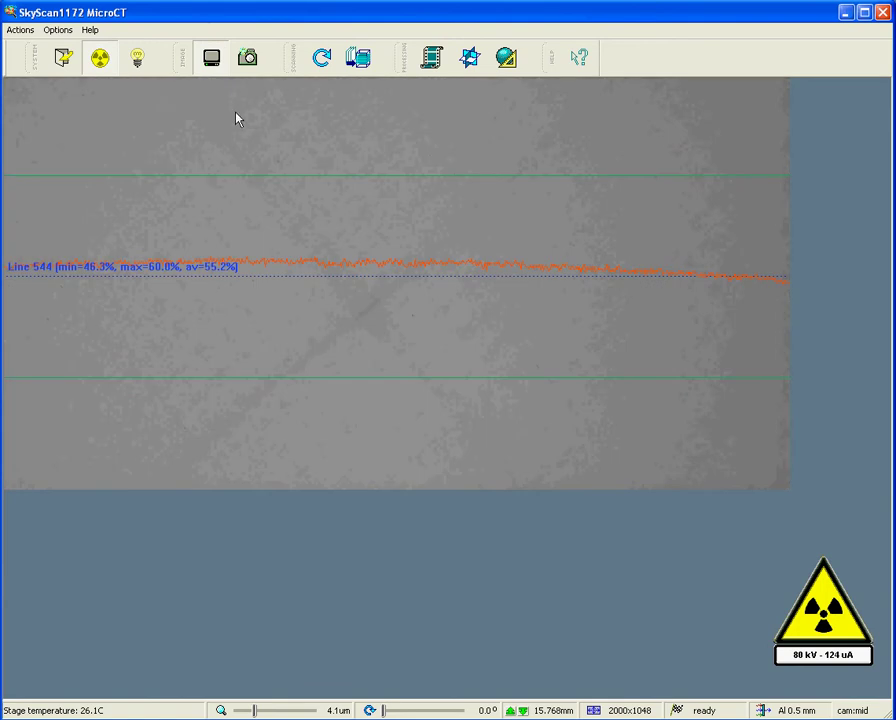
click(212, 58)
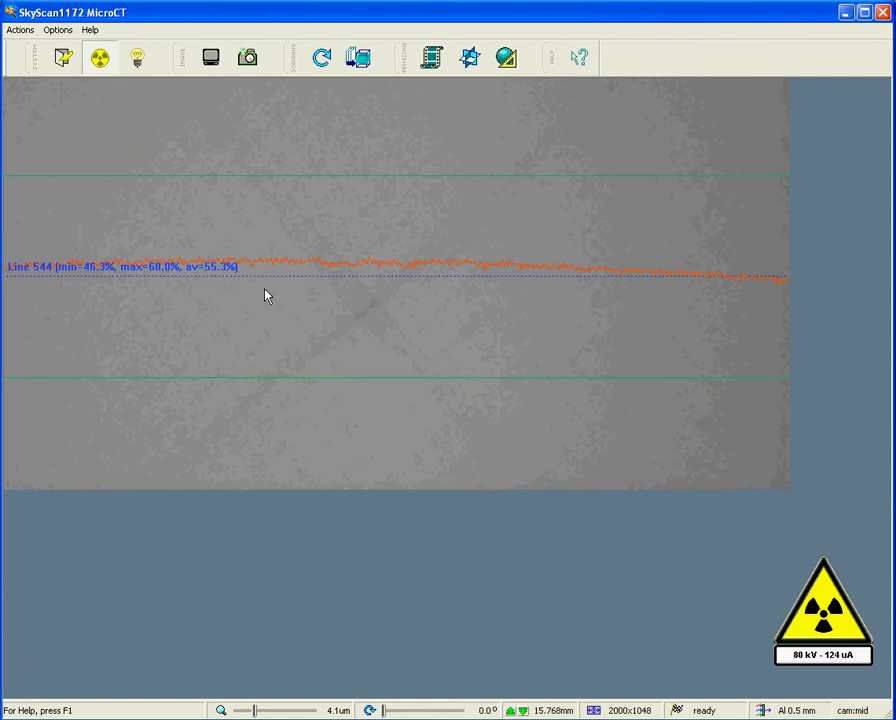
Set filter 1 to 80 kV and 124 uA, then acquire bright+dark flat-field references in central position.
click(60, 30)
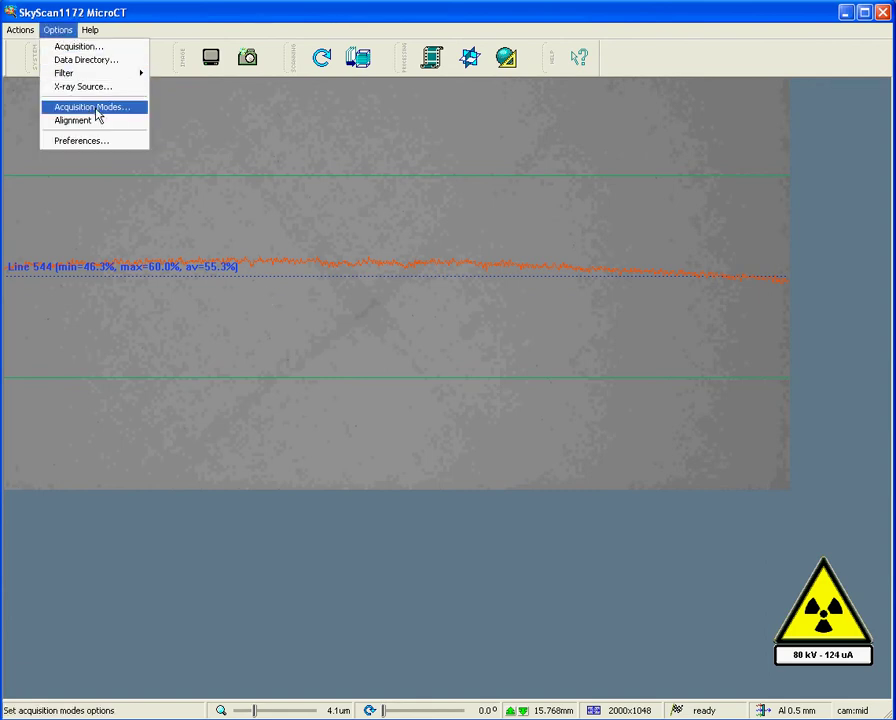
click(93, 107)
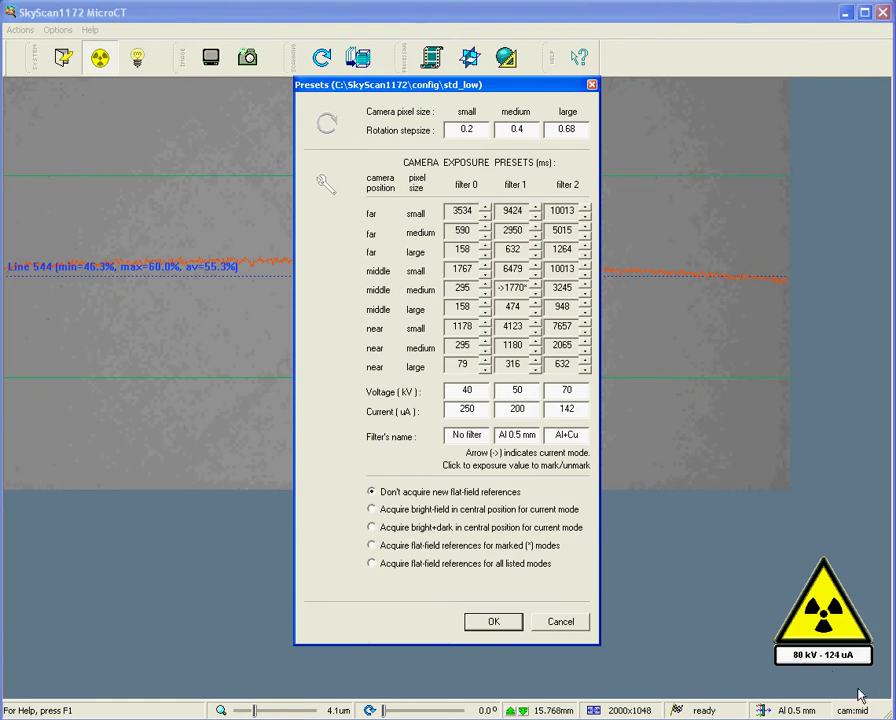
double_click(525, 391)
text(80)
double_click(520, 408)
text(124)
click(372, 528)
click(496, 628)
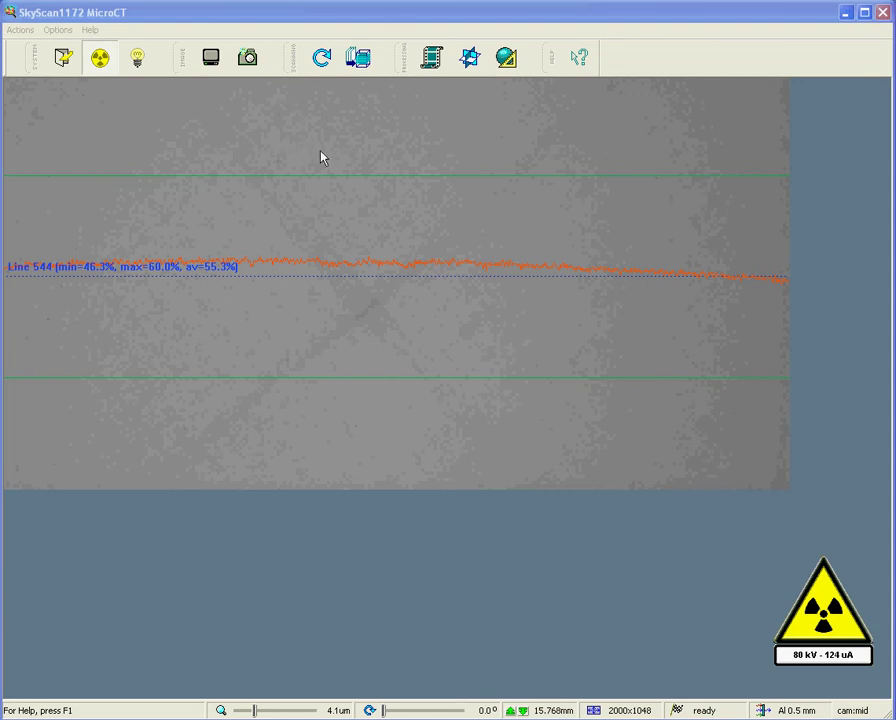
Snap a new flat-field-corrected X-ray image showing an evenly bright field near 98%.
click(250, 60)
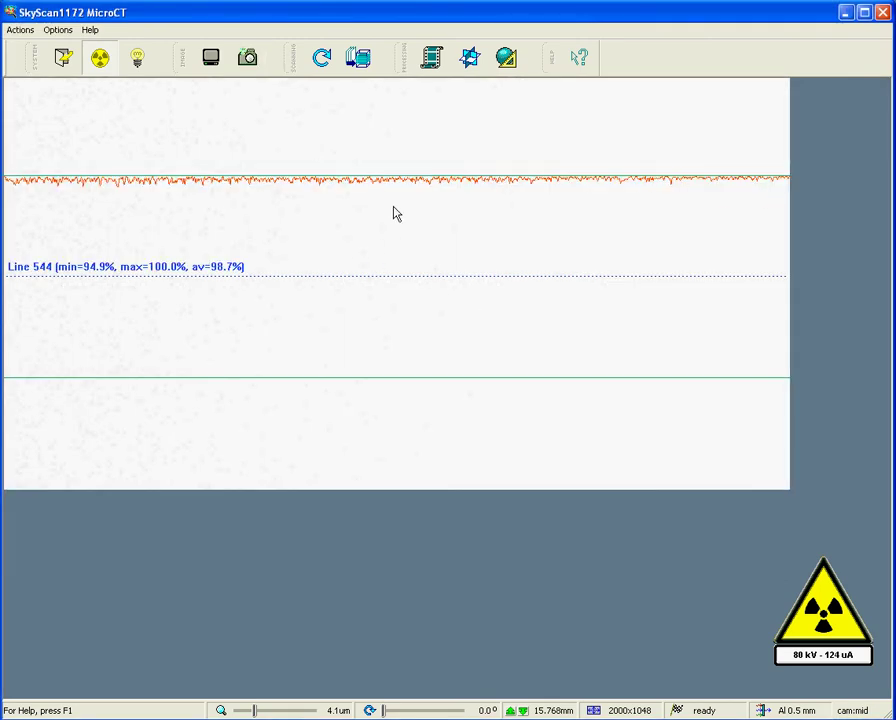
click(247, 62)
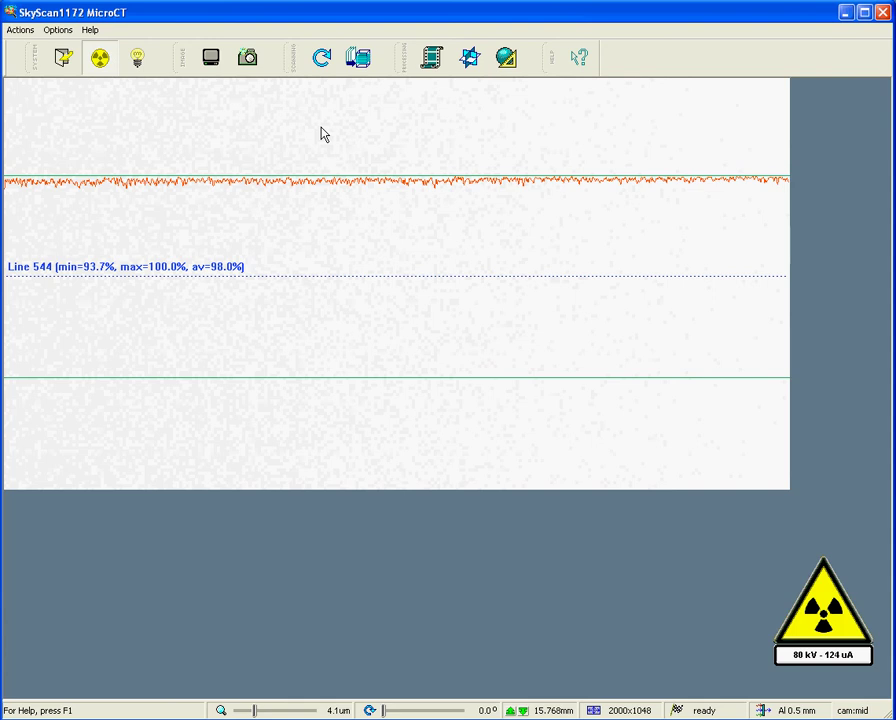
Return to the live X-ray image and reopen the acquisition mode presets to check filter 1.
click(213, 67)
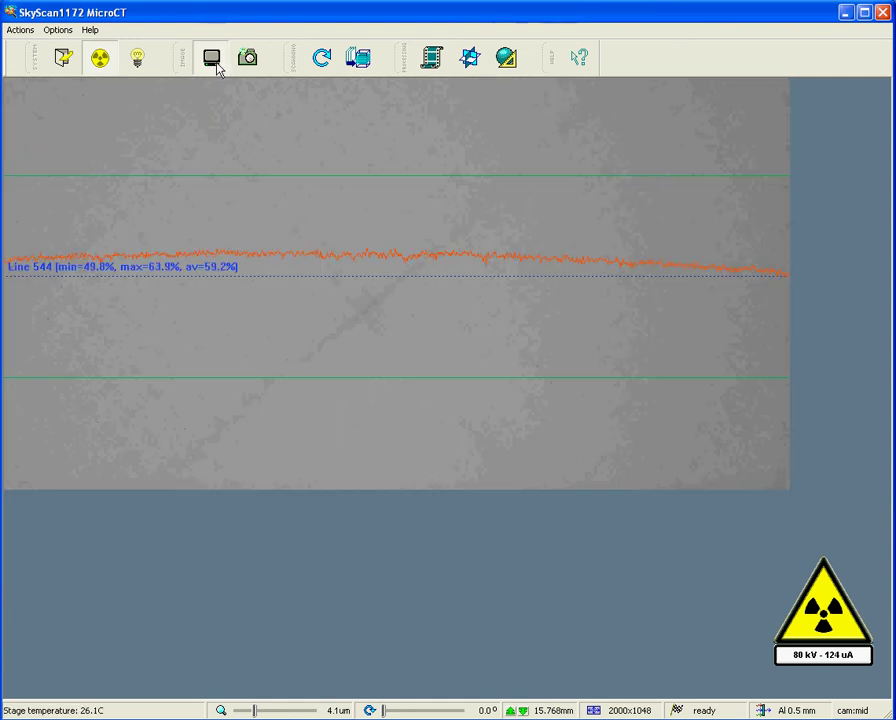
click(208, 66)
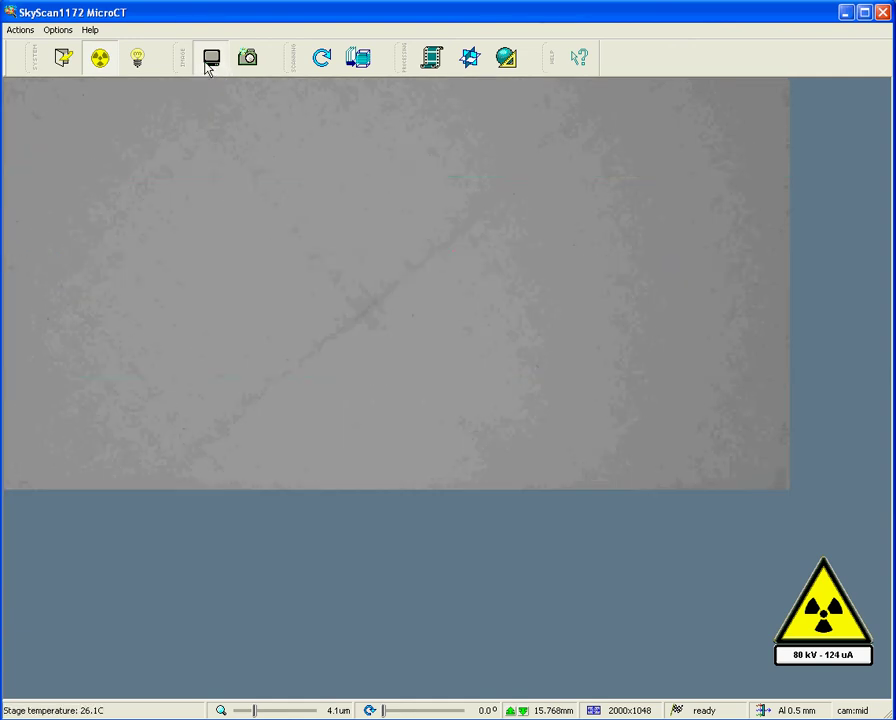
click(61, 33)
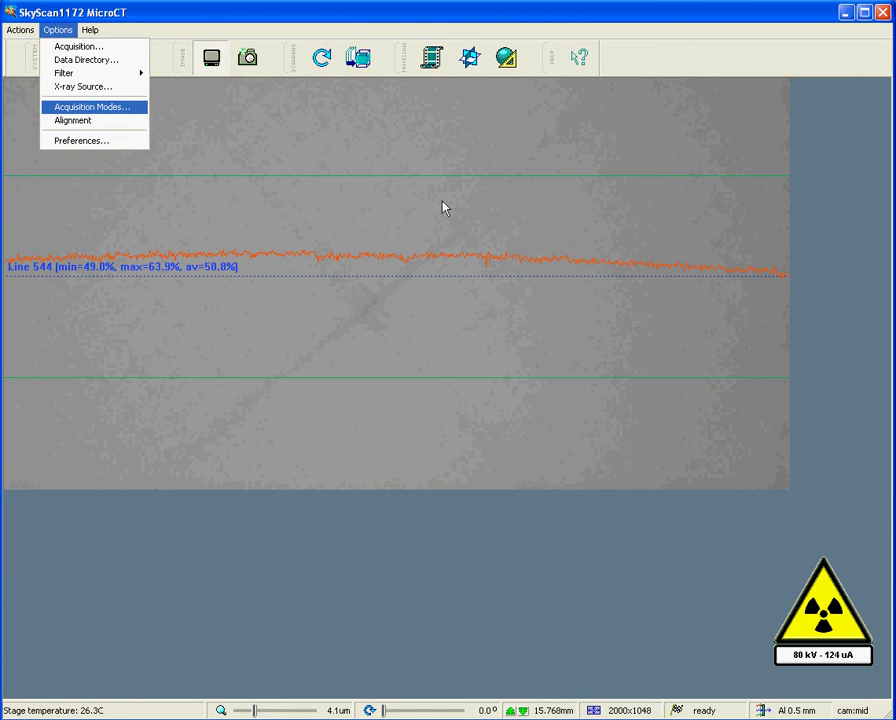
key(Return)
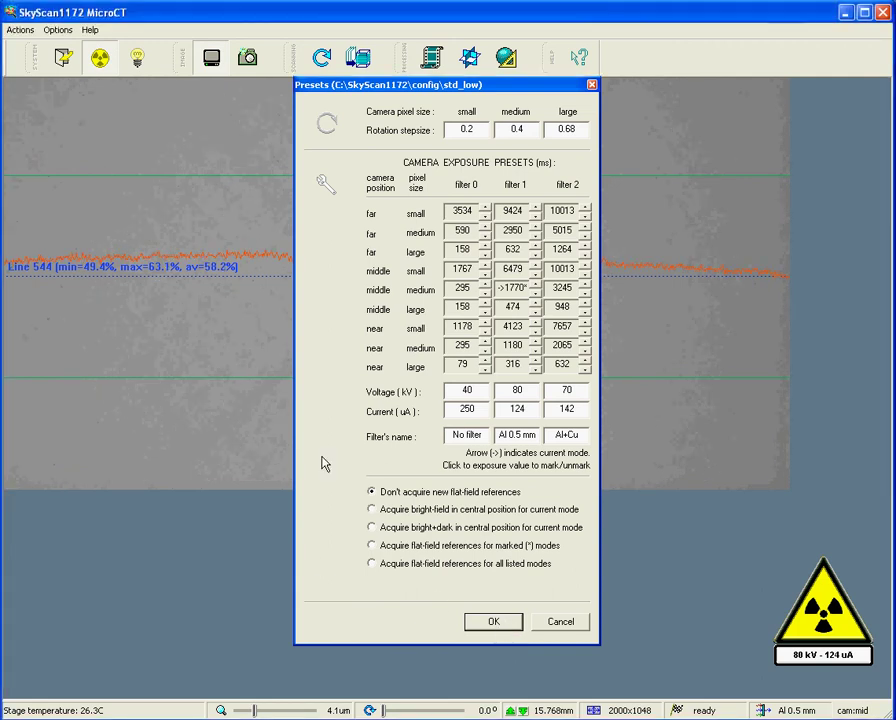
Close the presets without changes and snap another X-ray image.
key(Escape)
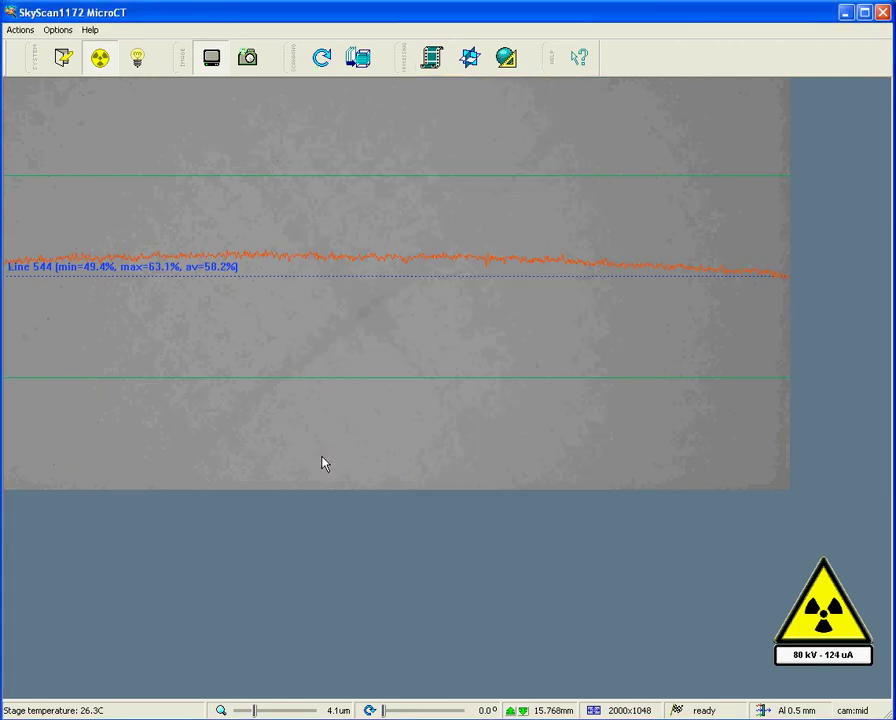
click(248, 59)
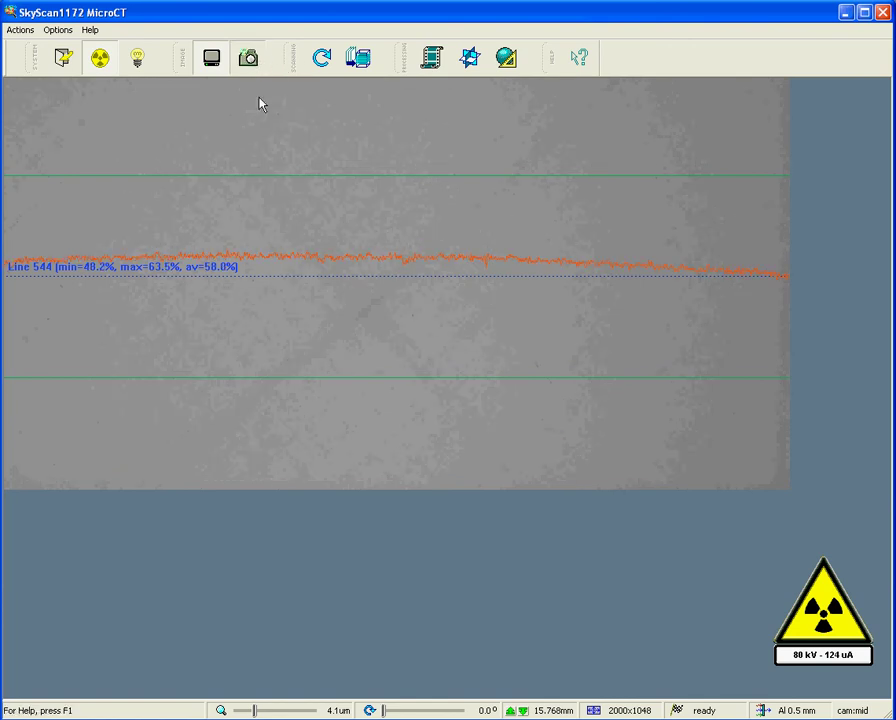